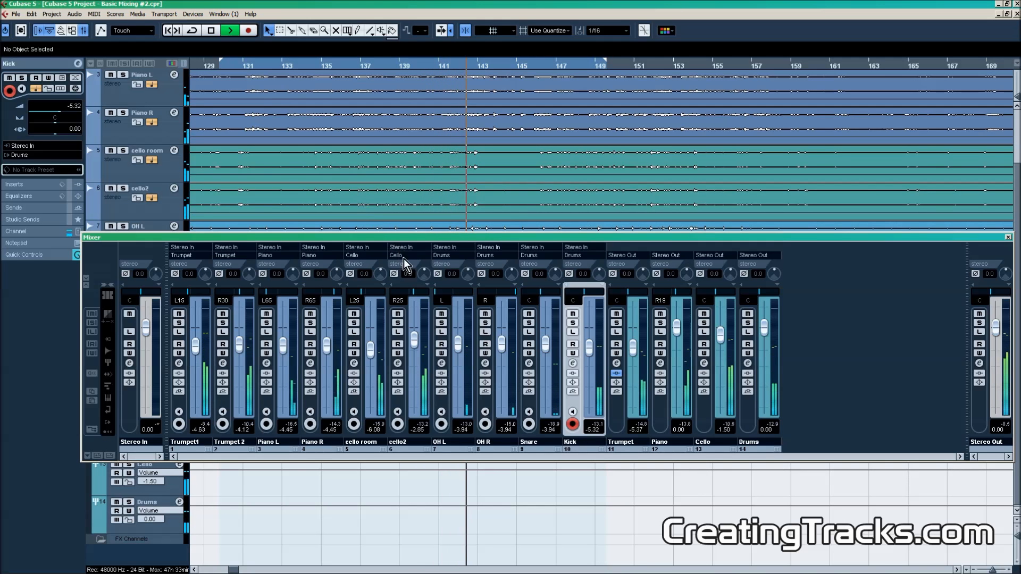
- Balance the drum overheads by setting OH L to -4.63 and OH R to -2.42, and stop playback
left_click_drag(496, 346, 460, 352)
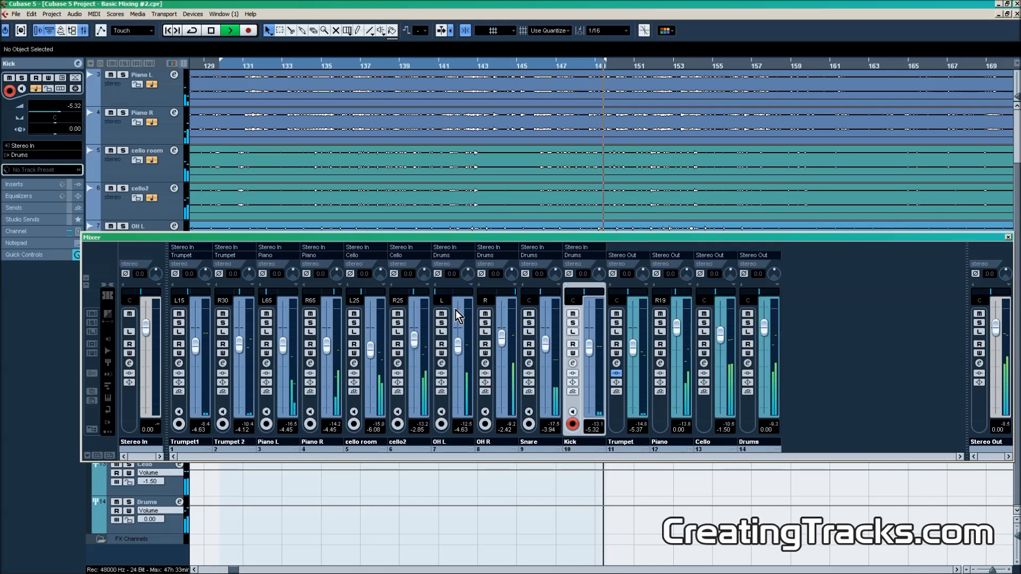
key("space")
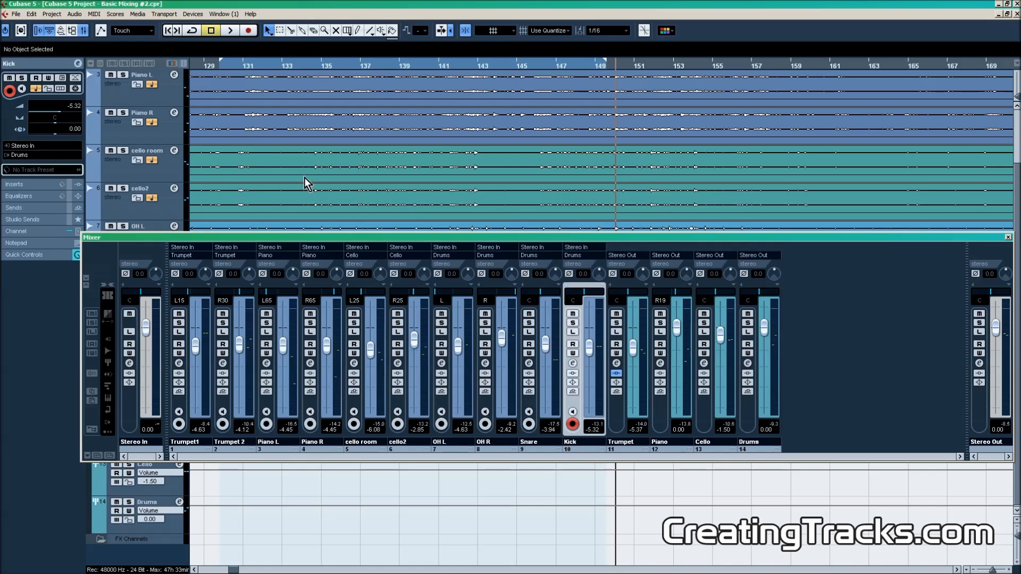
- Solo the drum channels and their Drums group, and audition them from the start of the locator range
left_click(223, 67)
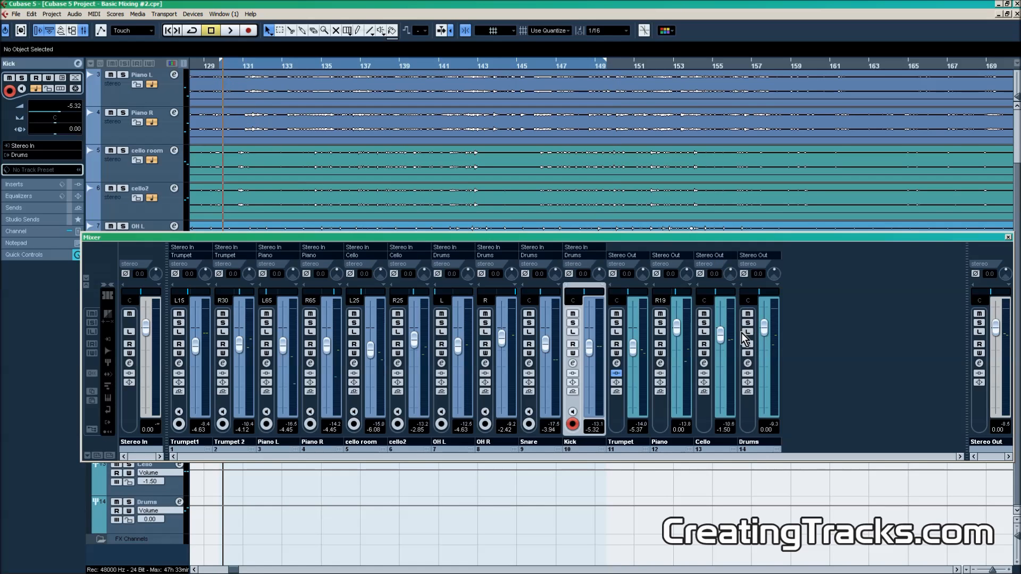
left_click(573, 323)
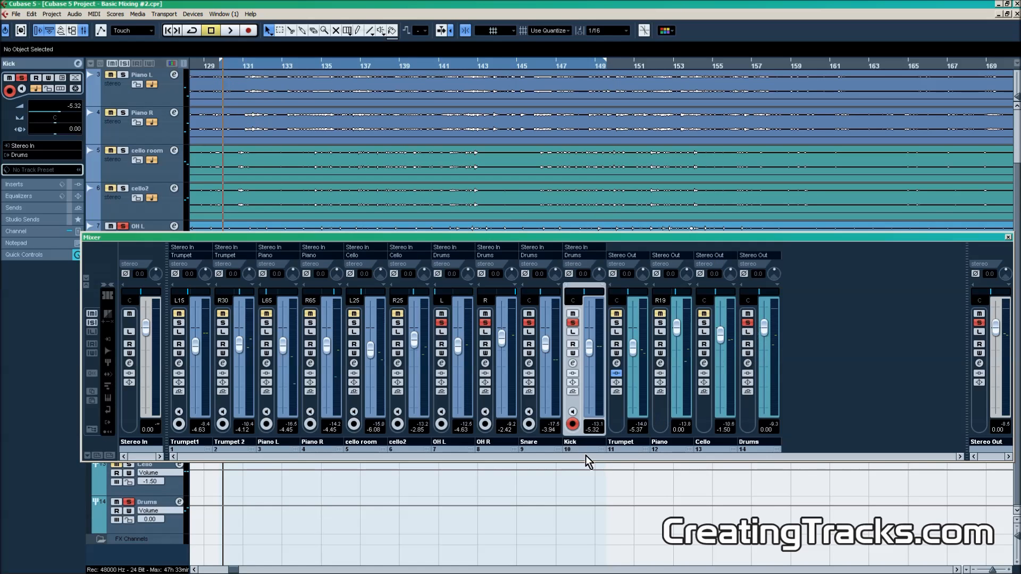
key("space")
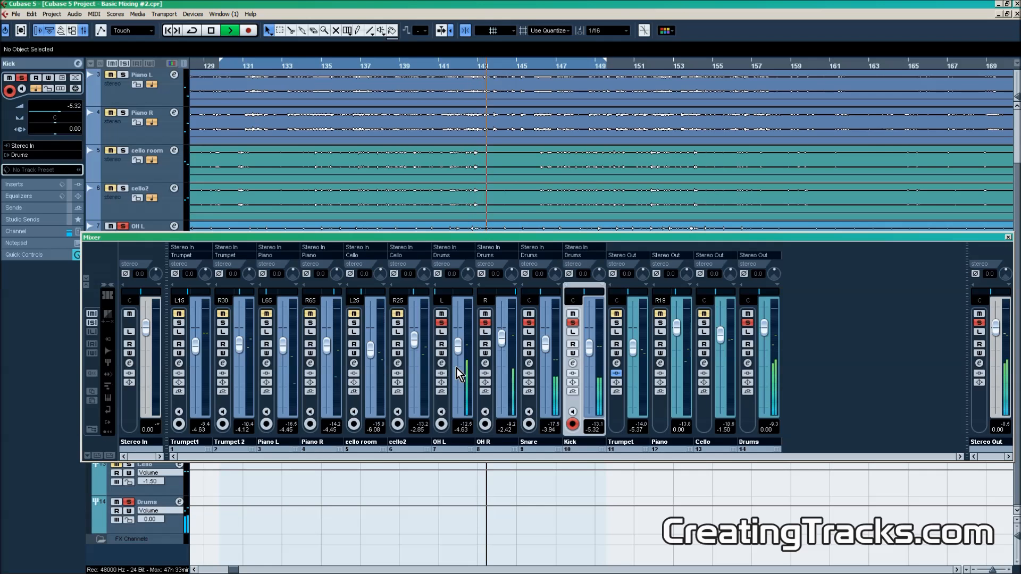
key("space")
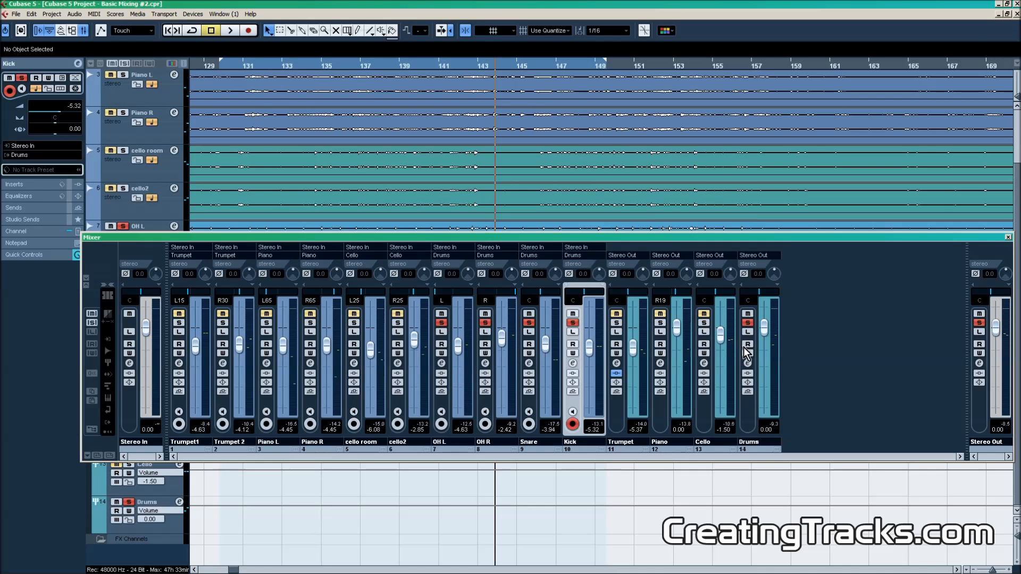
- Insert the iZotope Ozone 5 Equalizer in the Drums group's first insert slot, move its window up and close the channel settings
left_click(748, 364)
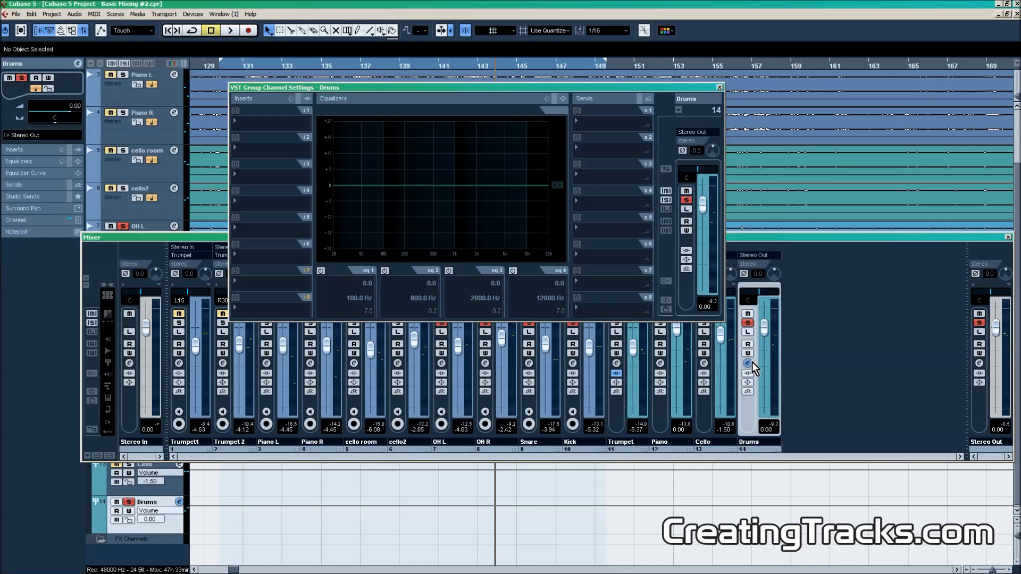
left_click(267, 126)
mouse_move(283, 184)
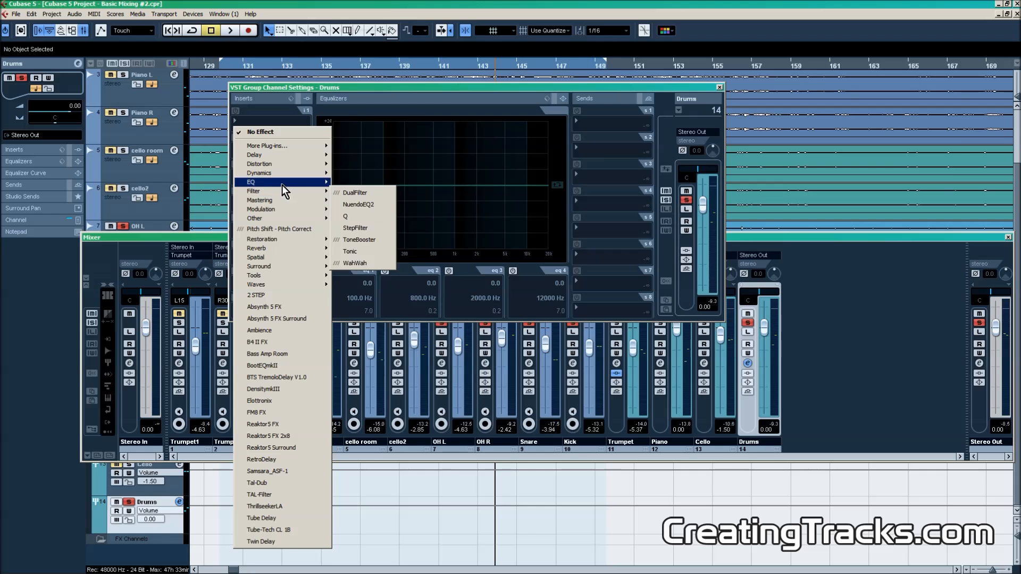
left_click(361, 206)
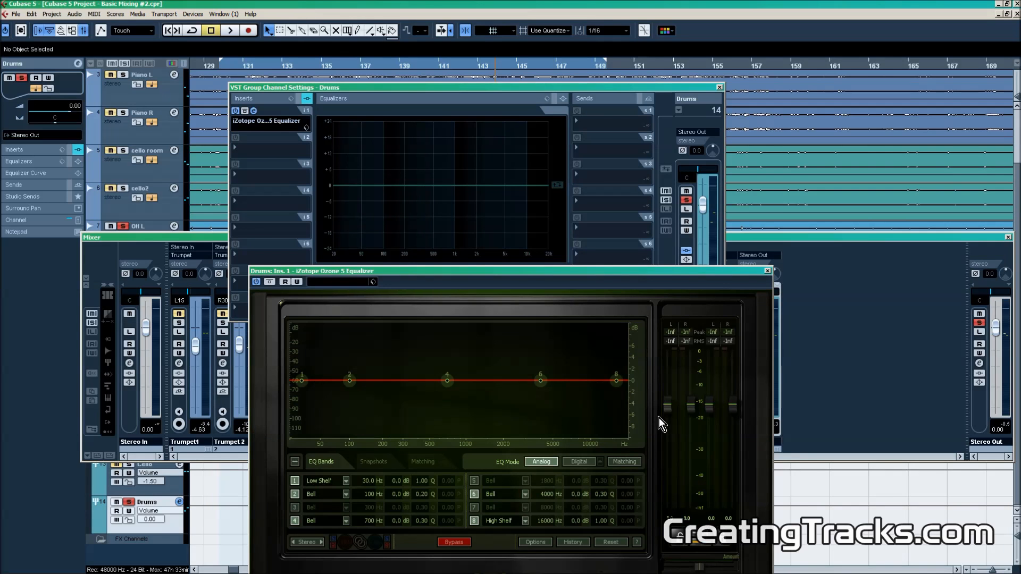
left_click_drag(569, 275, 574, 126)
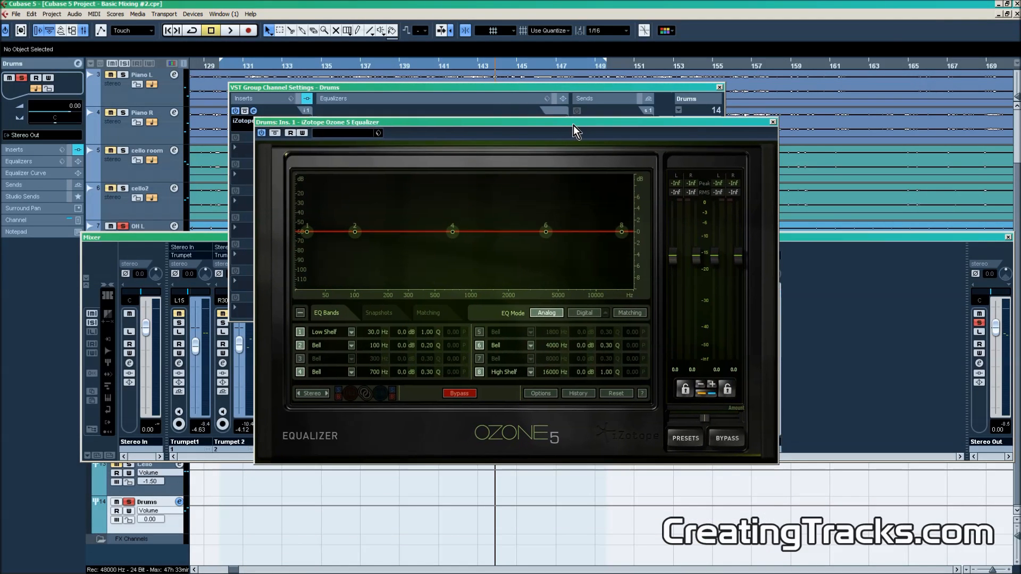
left_click(719, 88)
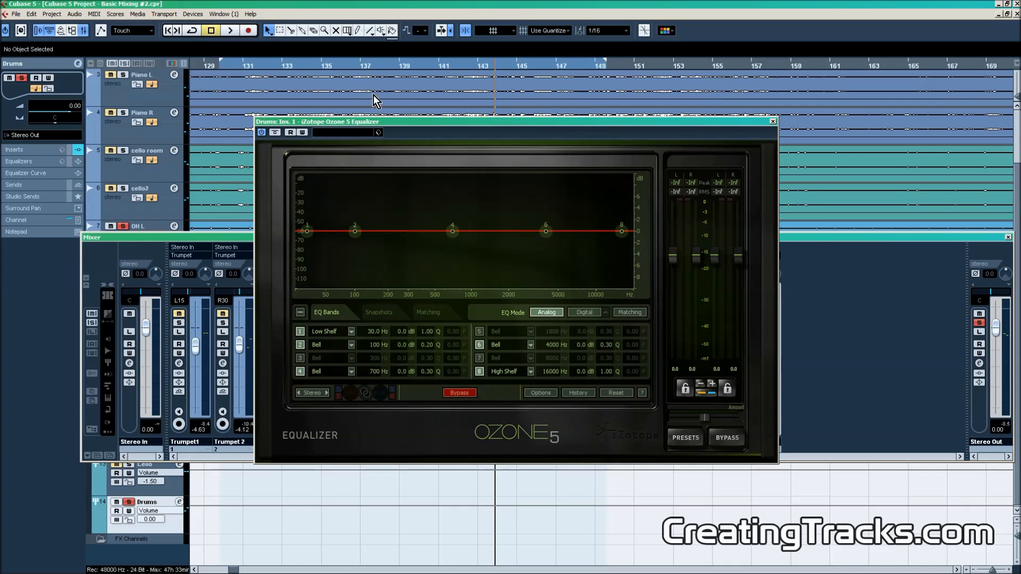
- Play the soloed drums from the start of the locator range and examine their spectrum in the equalizer
left_click(222, 66)
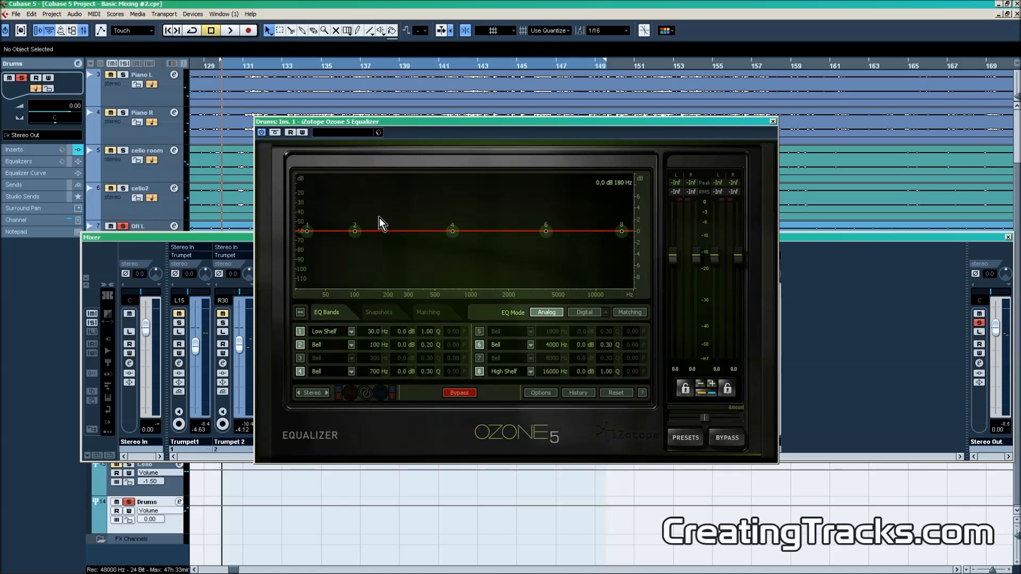
key("space")
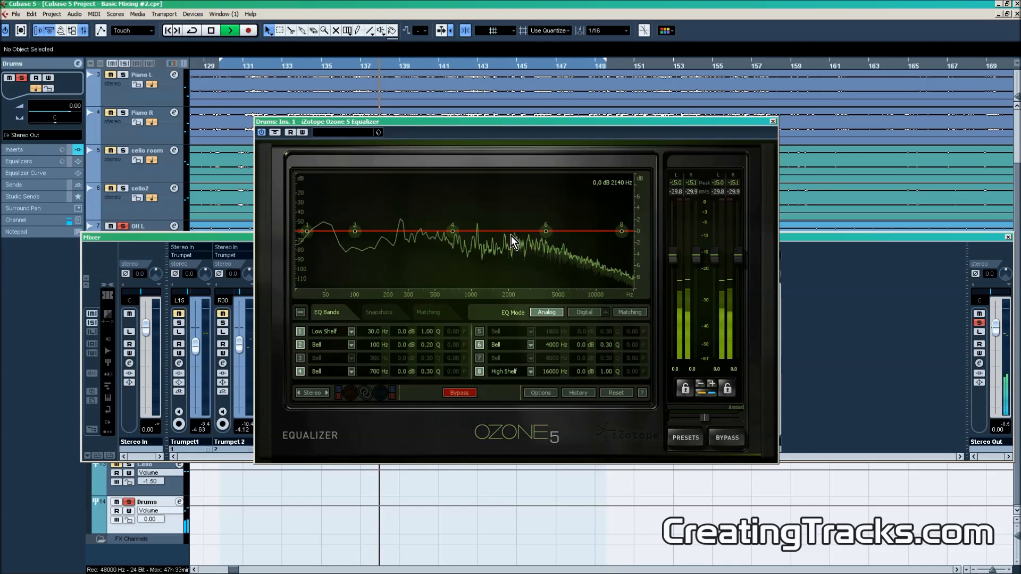
key("space")
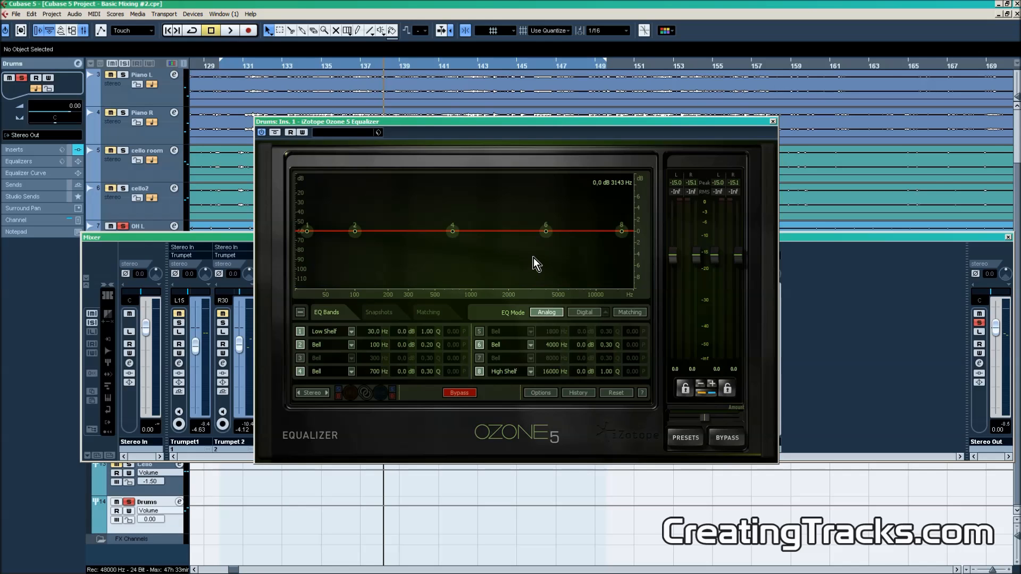
- Select EQ band 8 and review its available filter shapes without changing the High Shelf type
left_click_drag(624, 232, 623, 232)
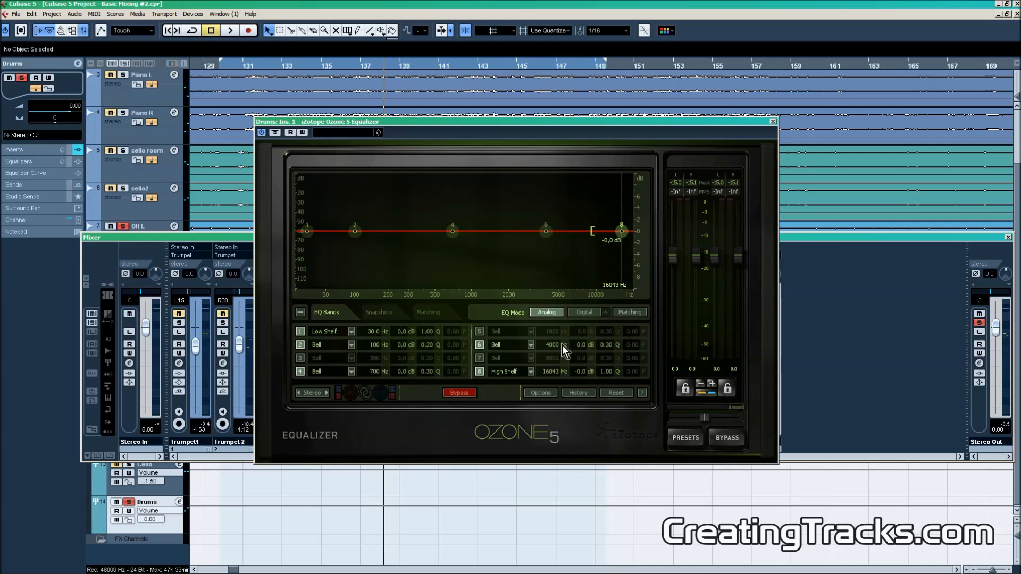
left_click(530, 371)
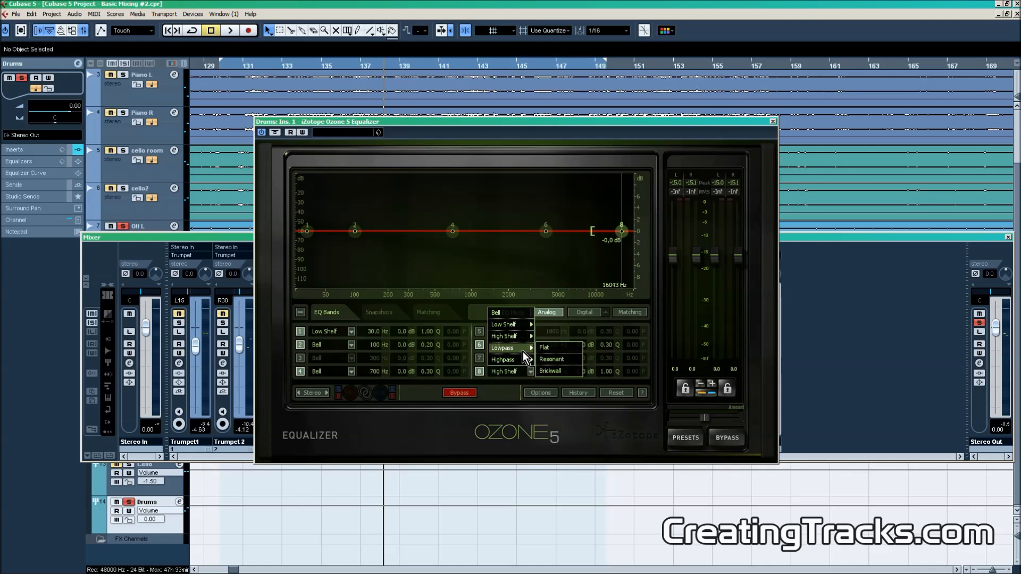
mouse_move(515, 323)
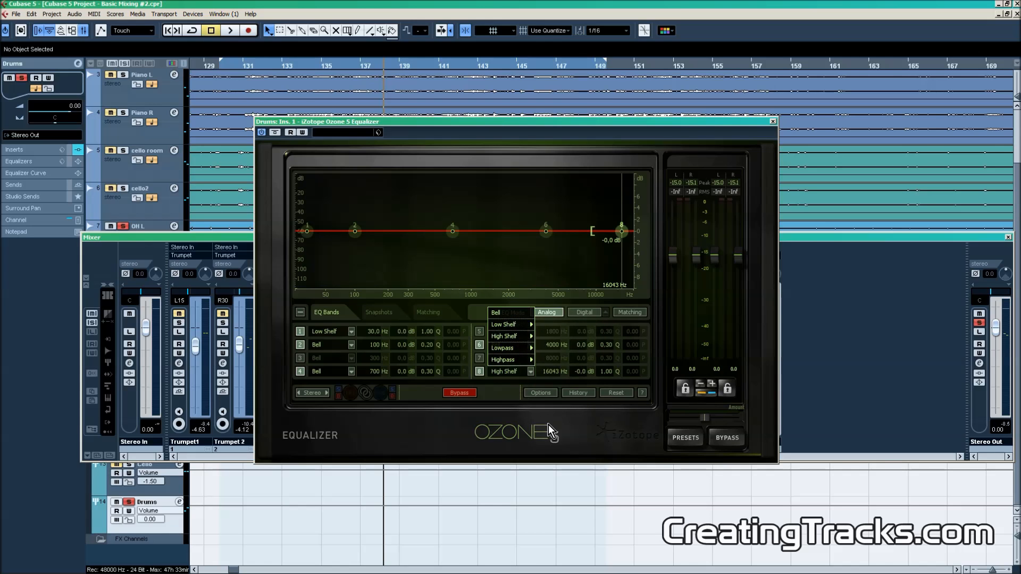
left_click(606, 124)
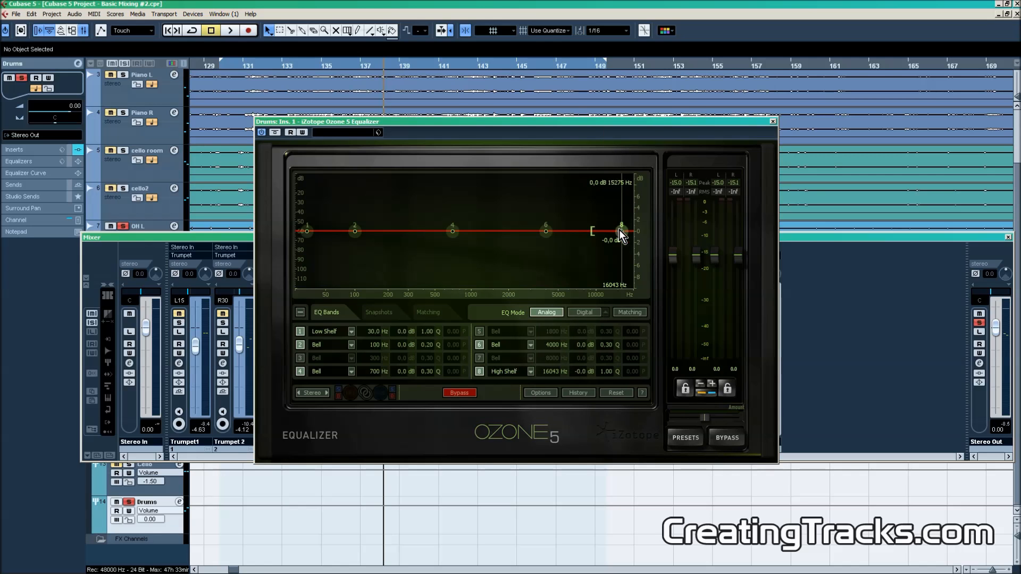
- Audition a high-shelf boost on EQ band 8 while the drums play, raising it to about 8.0 dB at 4846 Hz
left_click_drag(621, 232, 578, 210)
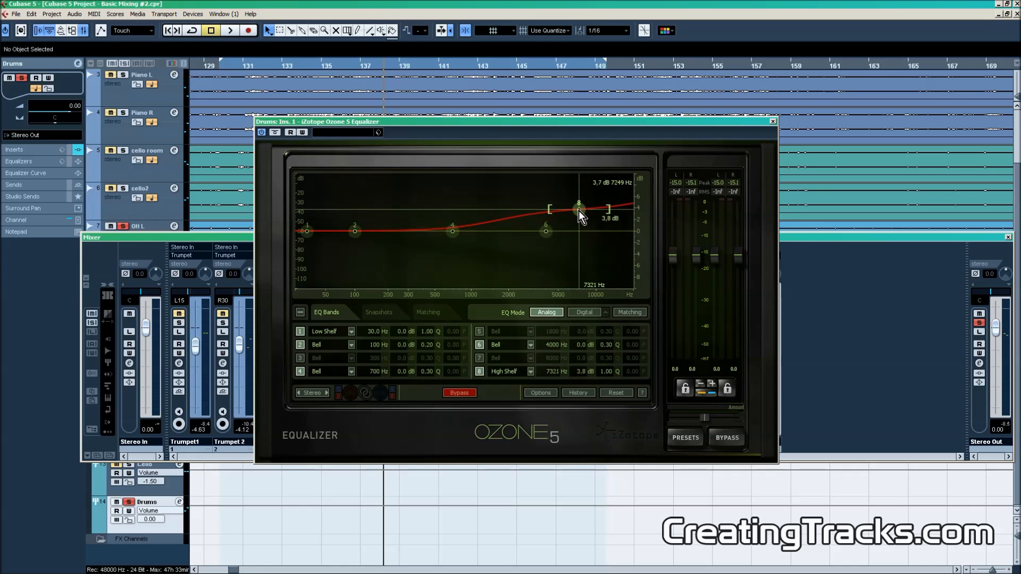
left_click(227, 66)
left_click_drag(579, 208, 579, 231)
key("space")
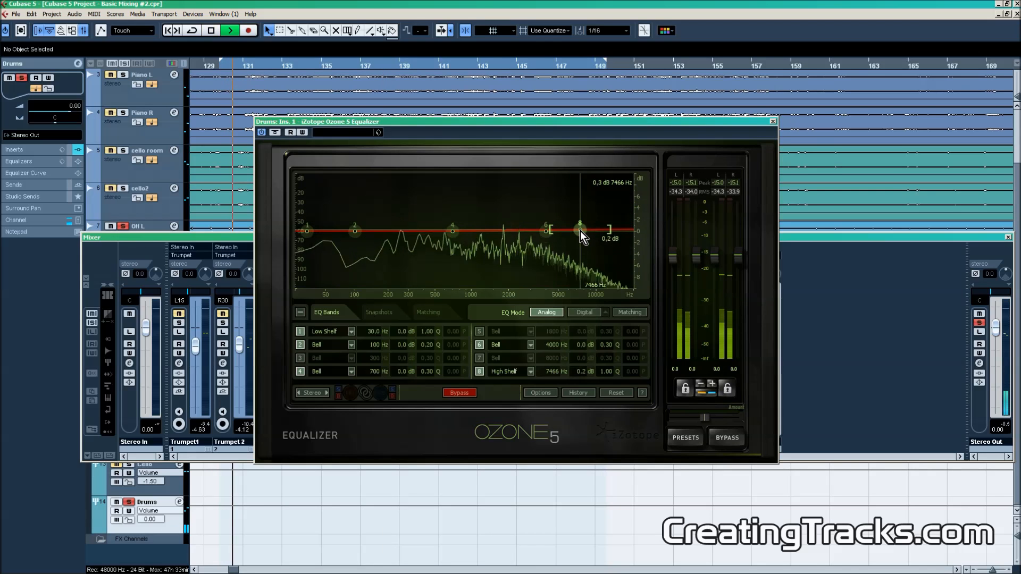
left_click_drag(579, 230, 560, 210)
left_click_drag(558, 203, 556, 185)
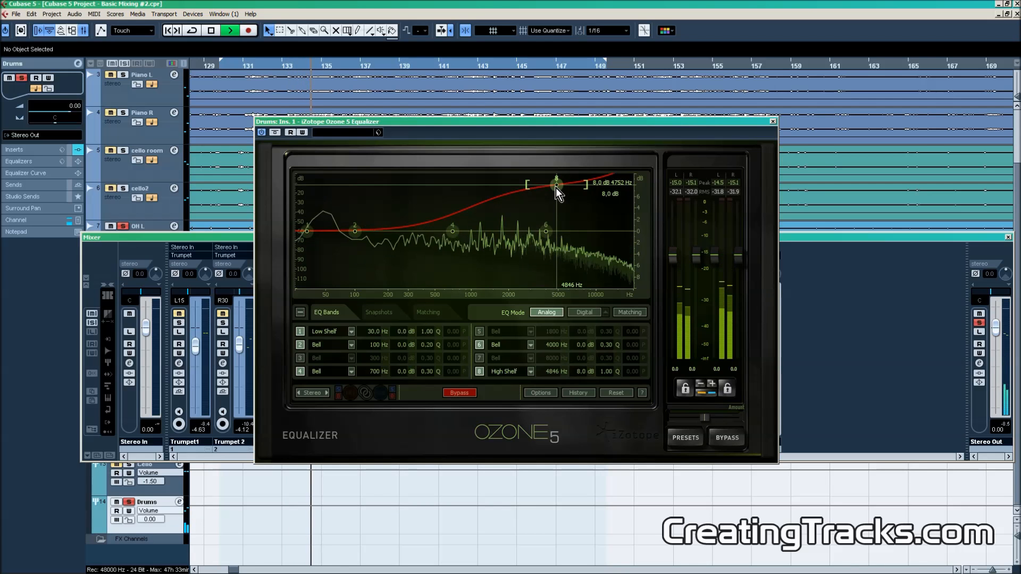
- Audition a high-shelf cut of about -9.0 dB at 6195 Hz on EQ band 8, reset the band and stop playback
left_click_drag(557, 188, 569, 285)
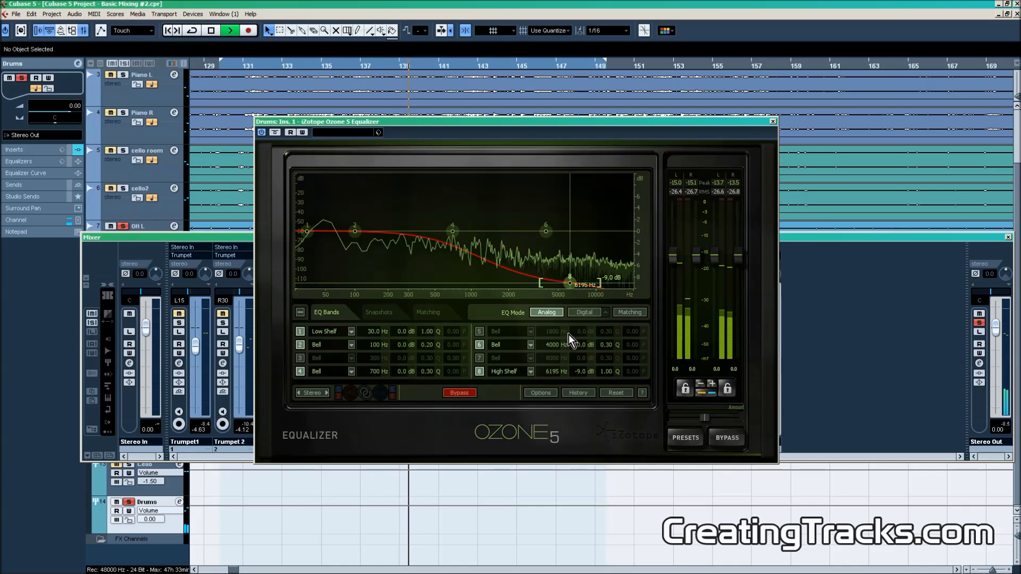
left_click_drag(569, 285, 579, 232)
double_click(579, 232)
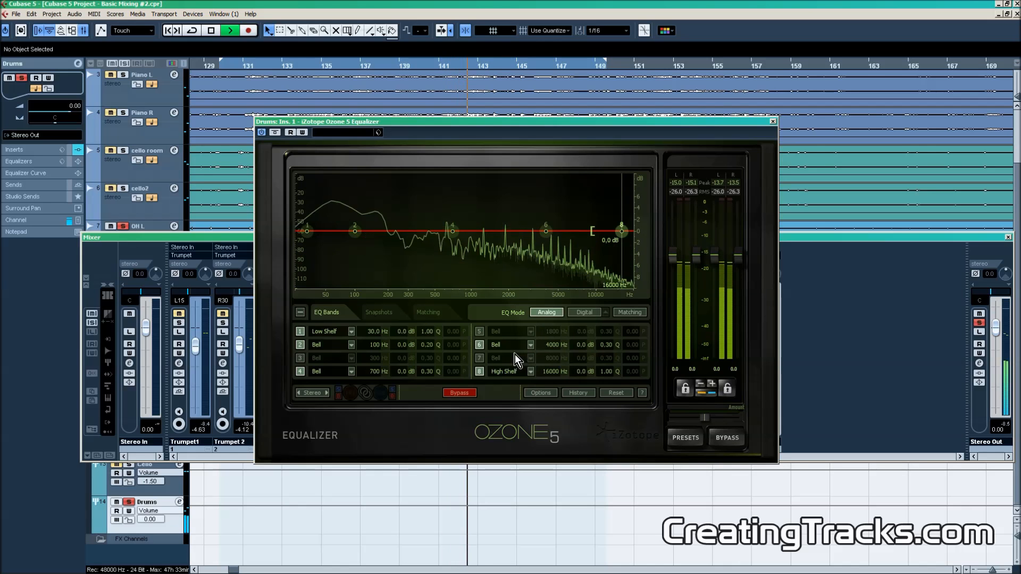
key("space")
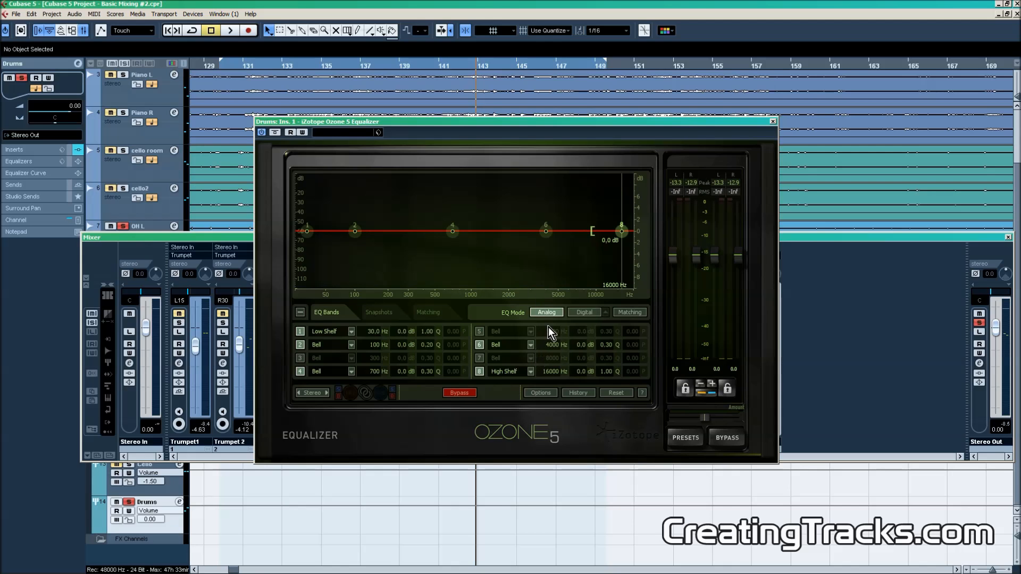
- Change EQ band 8's filter type to a flat lowpass
left_click(531, 372)
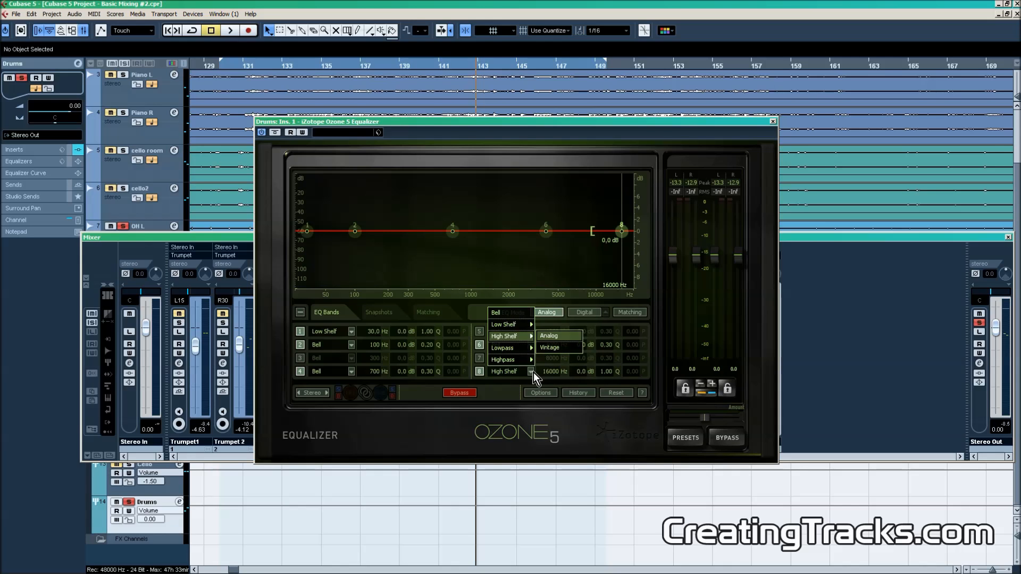
mouse_move(521, 353)
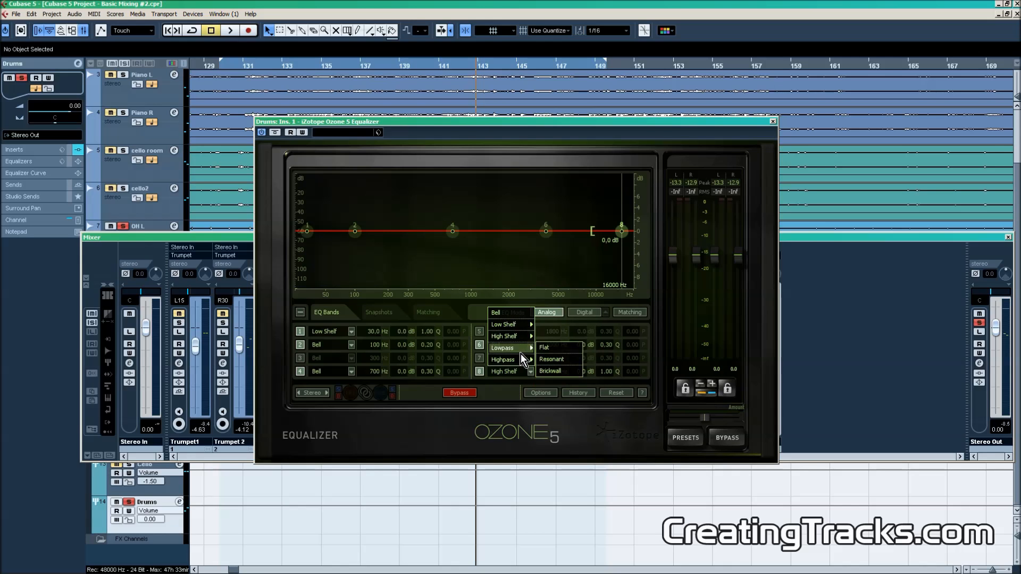
left_click(545, 347)
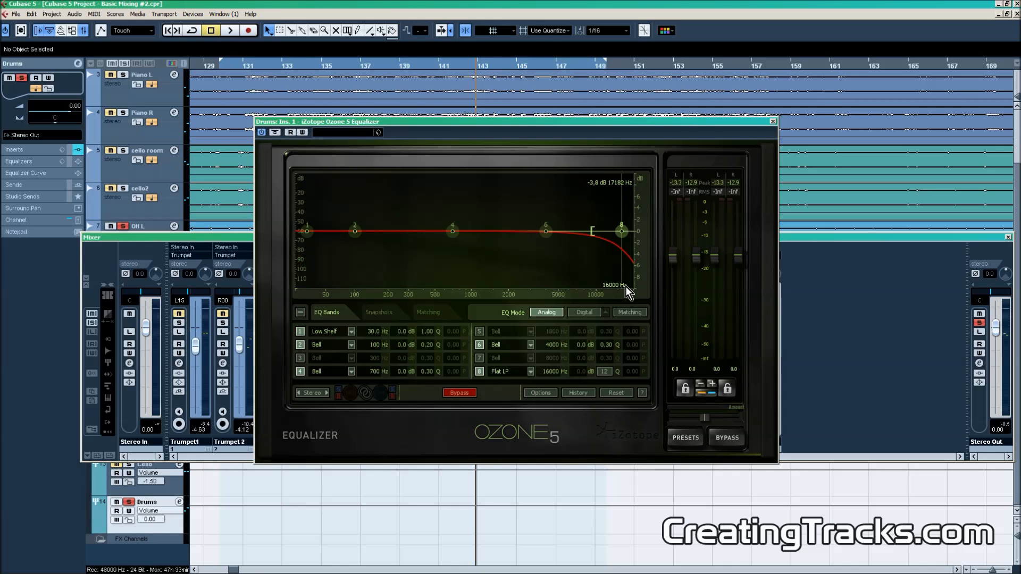
- Play the drums while sweeping band 8's lowpass cutoff down to 385 Hz, stop playback and return the cutoff to 16000 Hz
left_click(222, 69)
key("space")
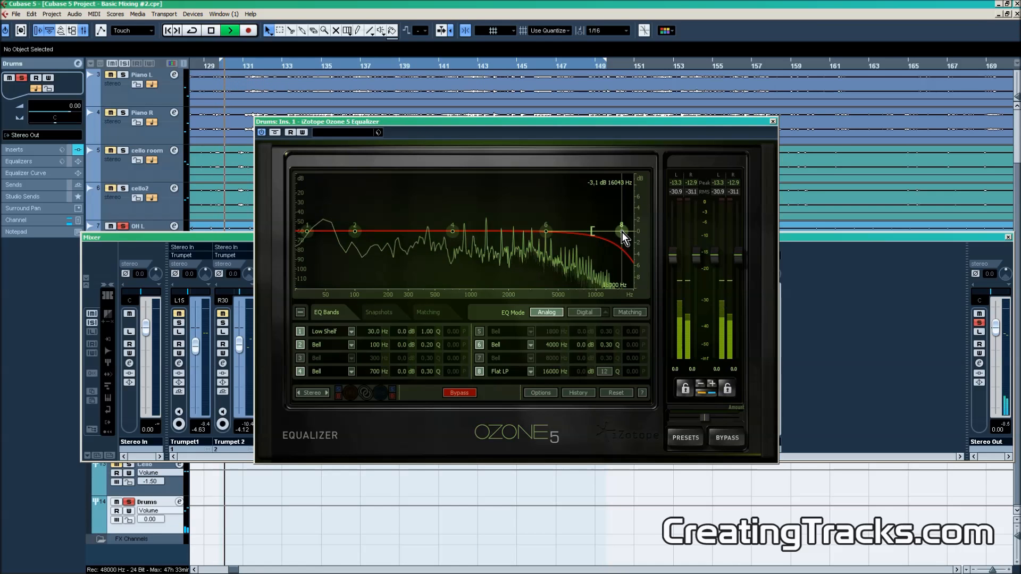
left_click(621, 232)
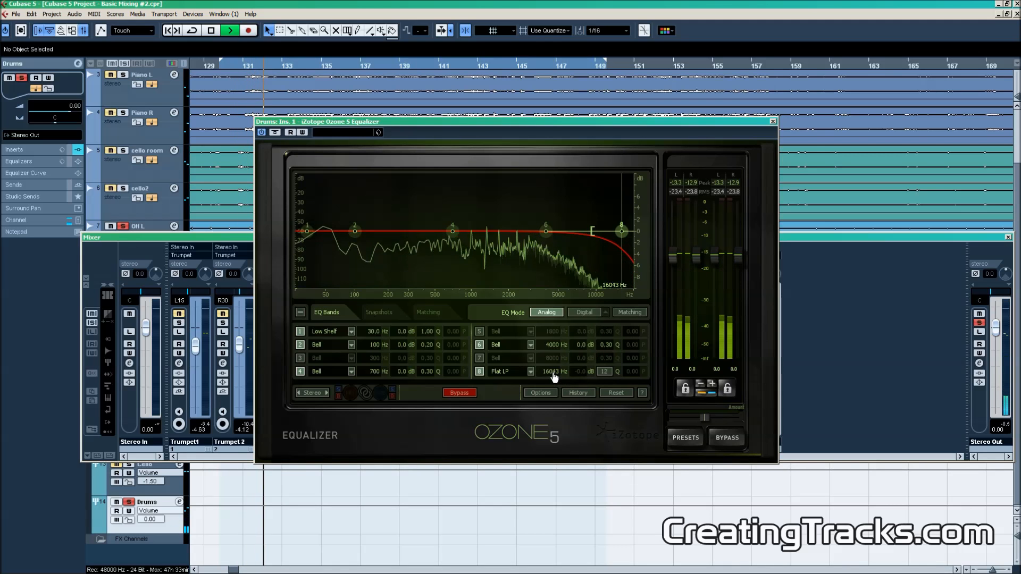
left_click_drag(553, 377, 547, 474)
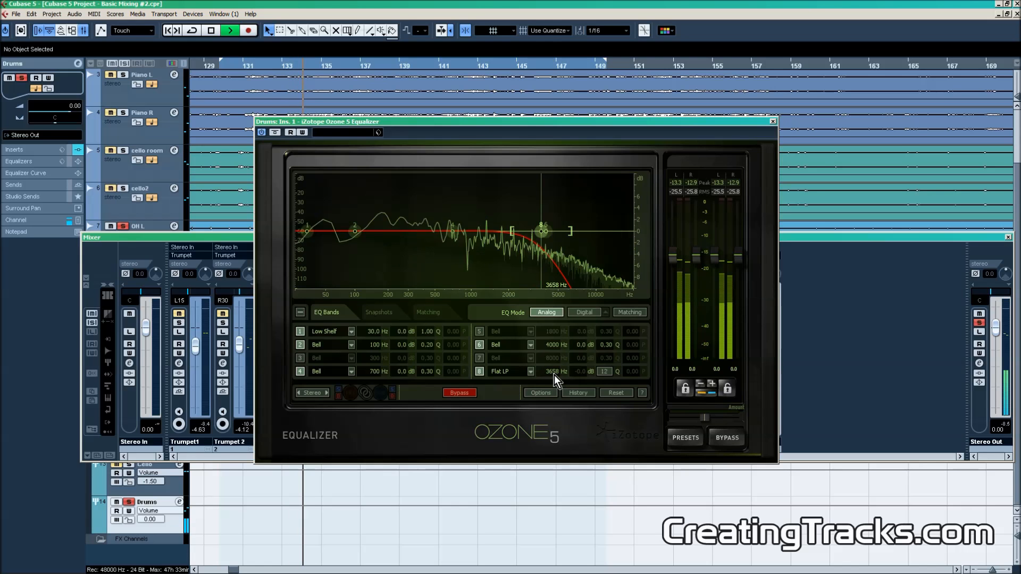
left_click_drag(554, 375, 558, 479)
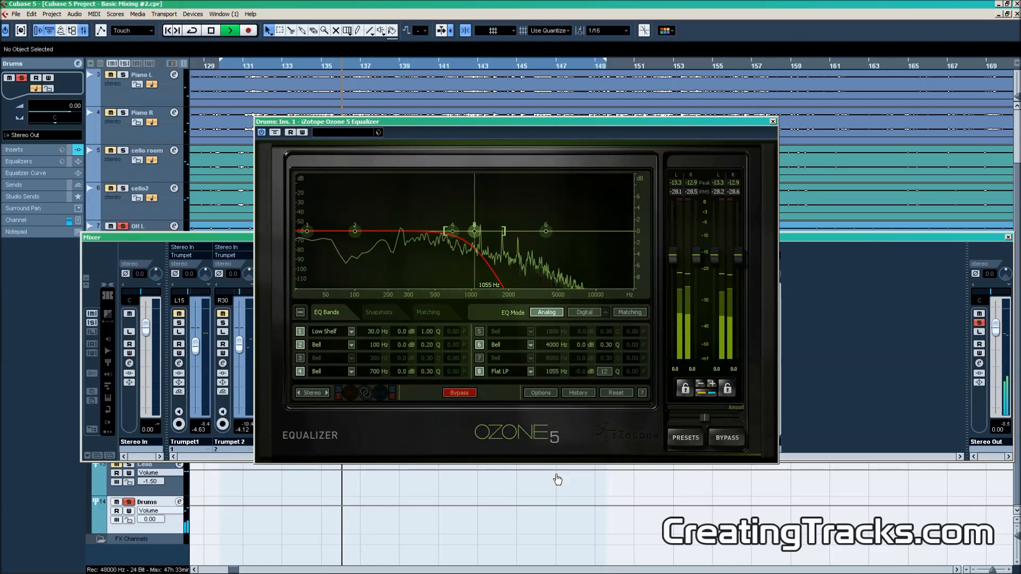
left_click_drag(556, 377, 553, 458)
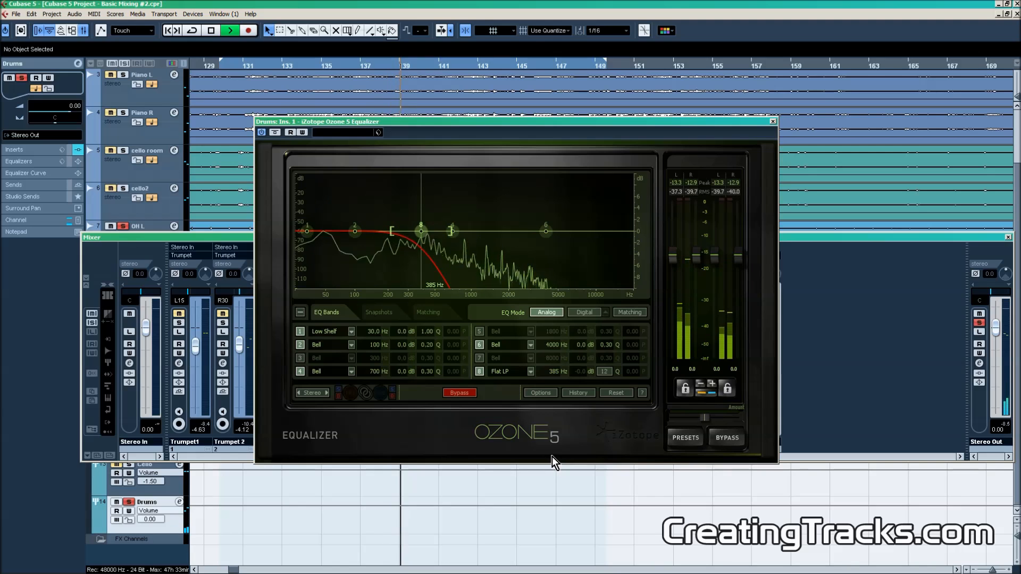
key("space")
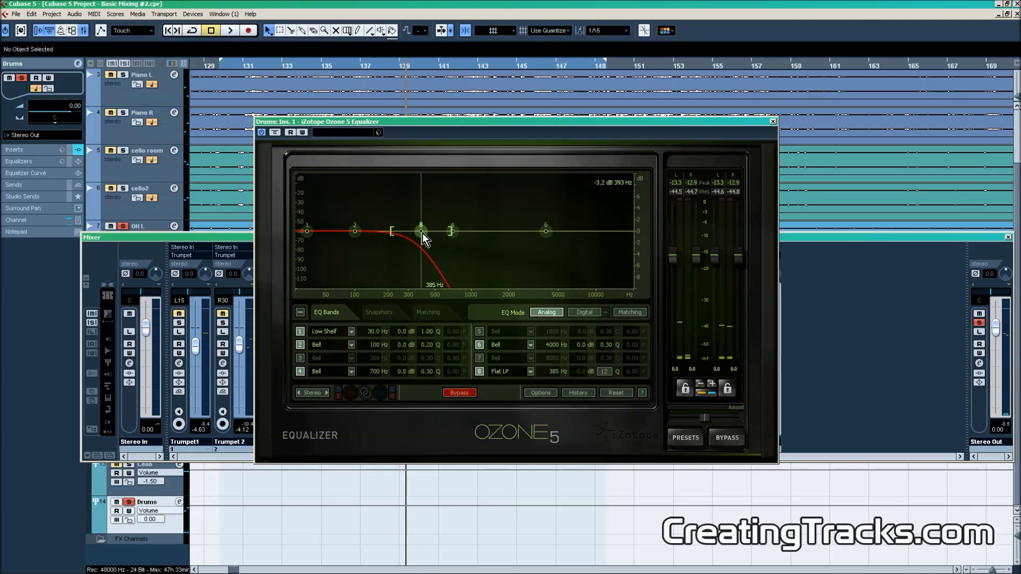
left_click_drag(422, 233, 621, 232)
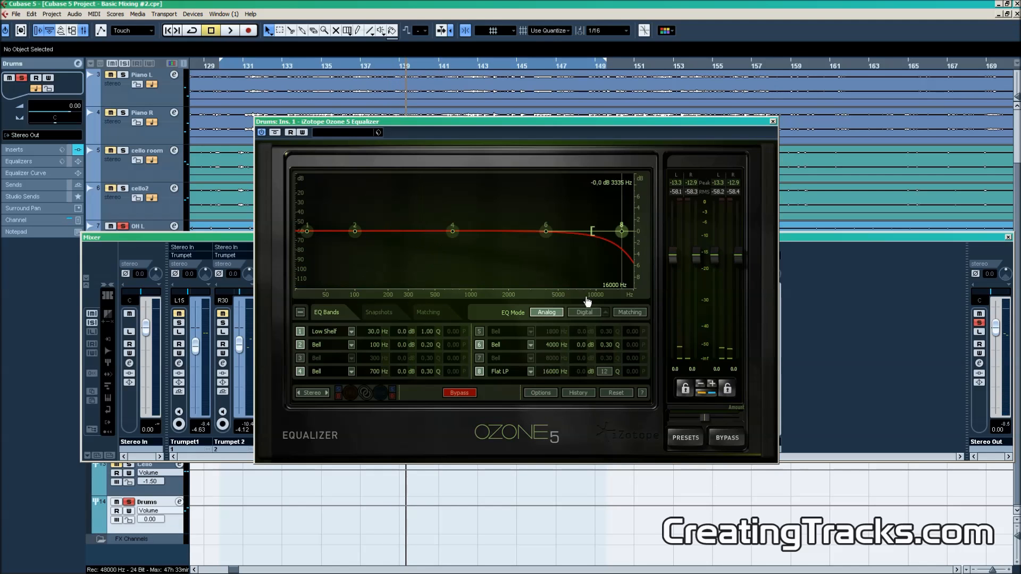
- Change EQ band 8's filter type to an analog high shelf
left_click(529, 371)
mouse_move(518, 338)
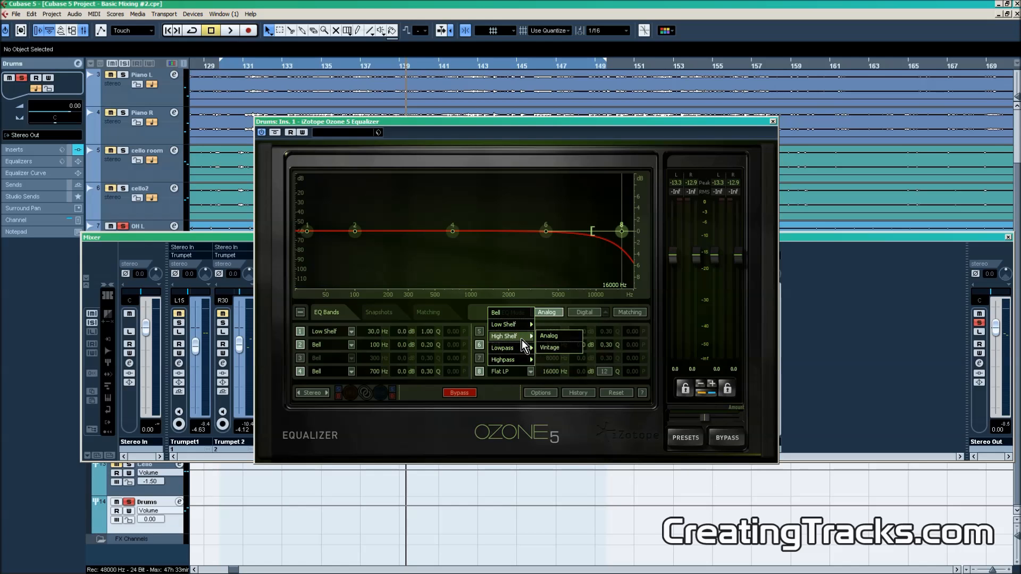
left_click(549, 336)
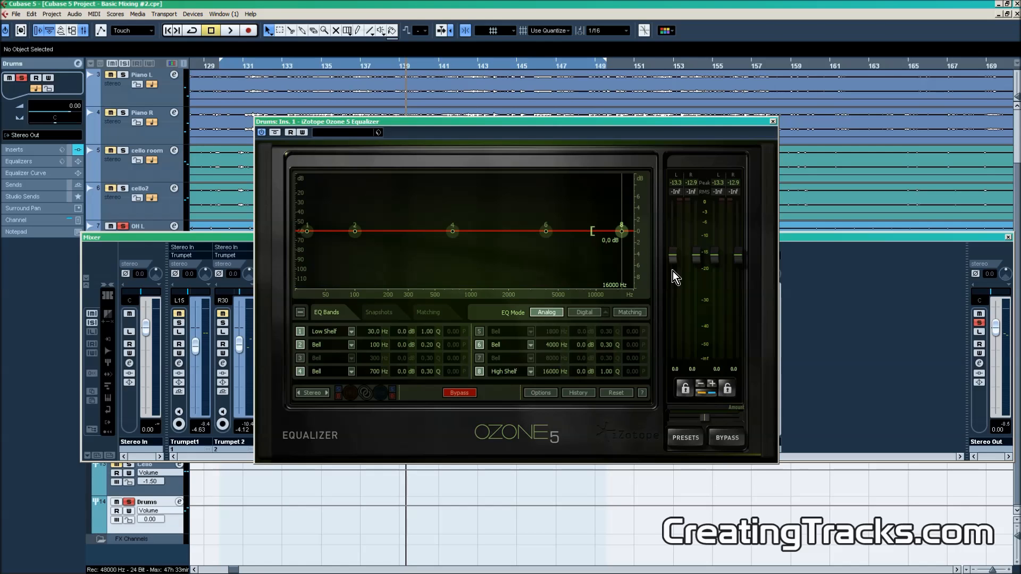
- Narrow EQ band 6's bell to a Q of 8.7 and place it at about 4752 Hz
left_click(546, 232)
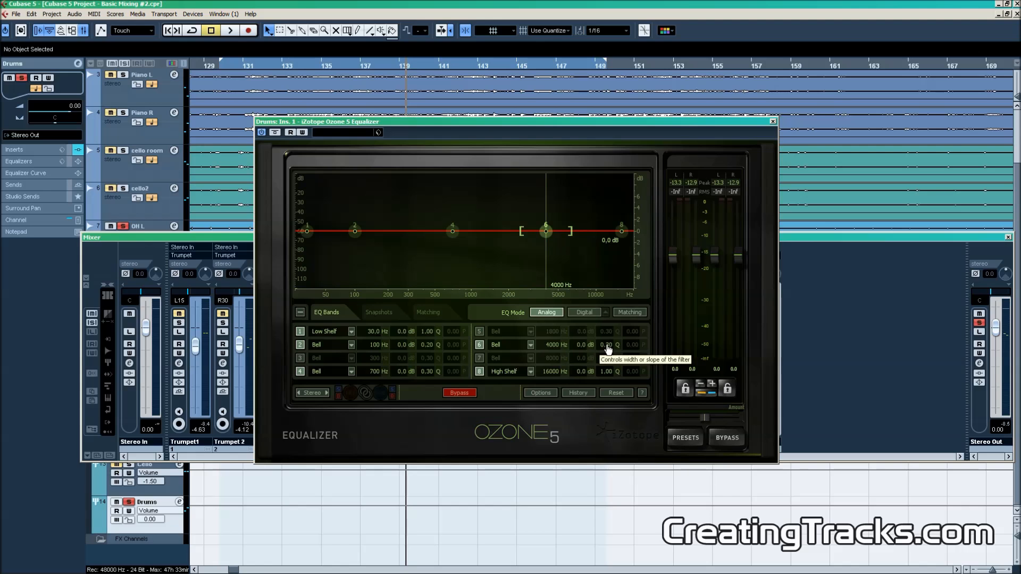
mouse_move(546, 232)
left_mouse_down()
mouse_move(538, 188)
mouse_move(541, 269)
mouse_move(537, 185)
mouse_move(539, 227)
left_mouse_up()
double_click(537, 225)
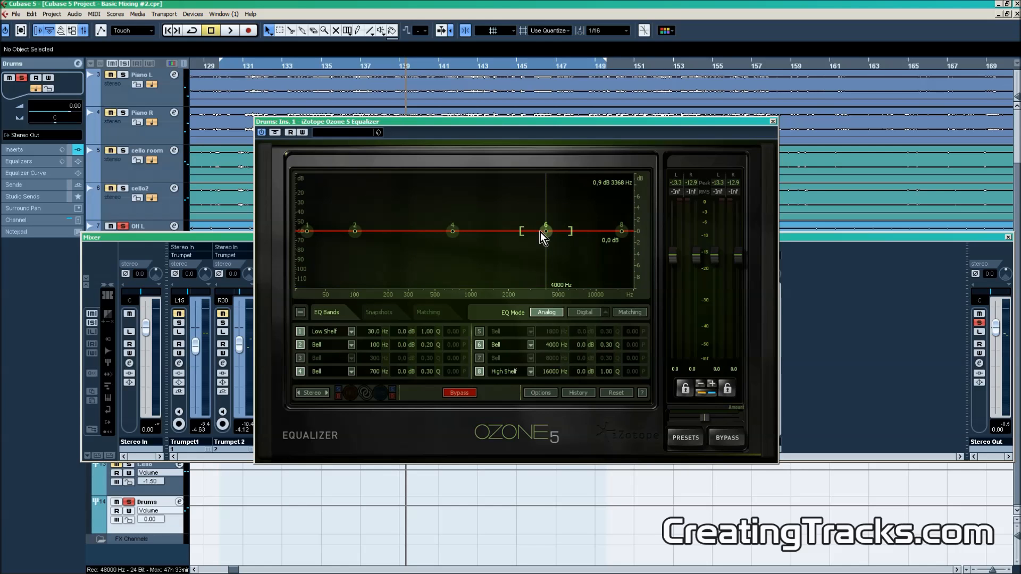
left_click_drag(612, 350, 608, 461)
mouse_move(543, 232)
left_mouse_down()
mouse_move(542, 190)
mouse_move(541, 270)
mouse_move(543, 231)
left_mouse_up()
left_click_drag(609, 351, 556, 230)
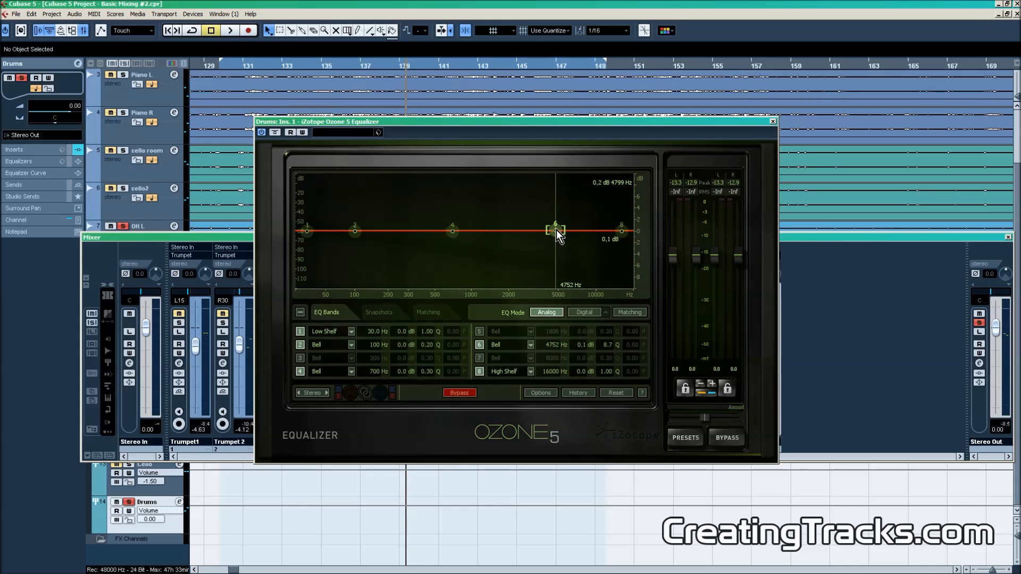
- Play the drums while sweeping a narrow band 6 boost to 9.0 dB at 2738 Hz, stop playback and reset the band
left_click(234, 66)
key("space")
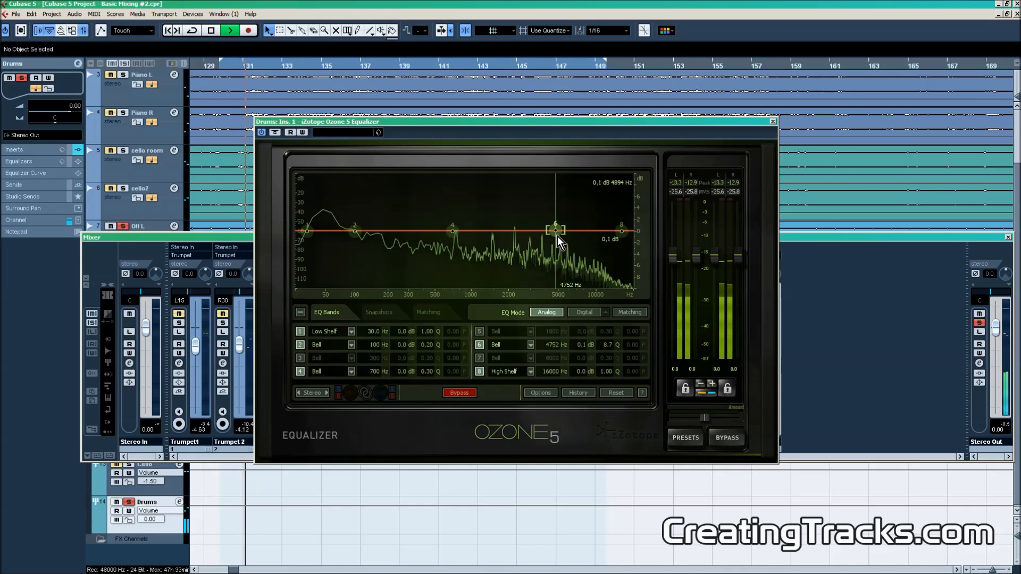
left_click_drag(557, 232, 527, 183)
key("space")
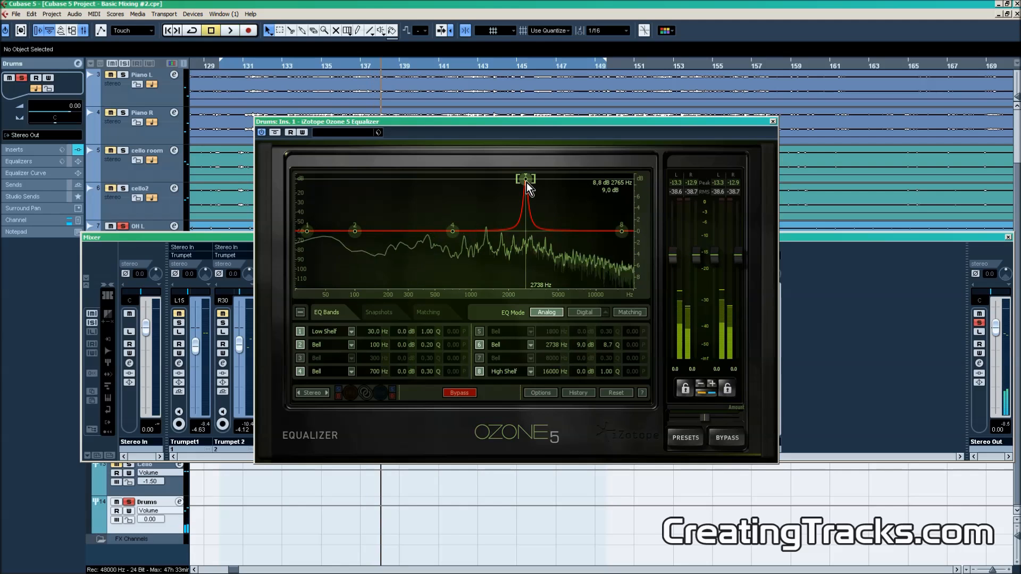
double_click(527, 182)
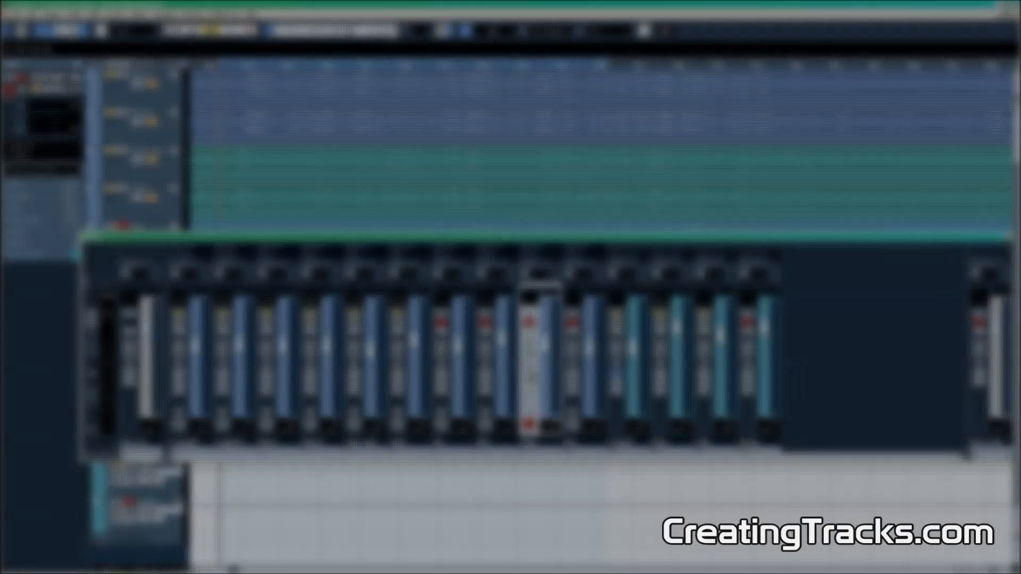
- Open the Snare channel's settings and load the Basic Snare preset into its equalizer
left_click(528, 364)
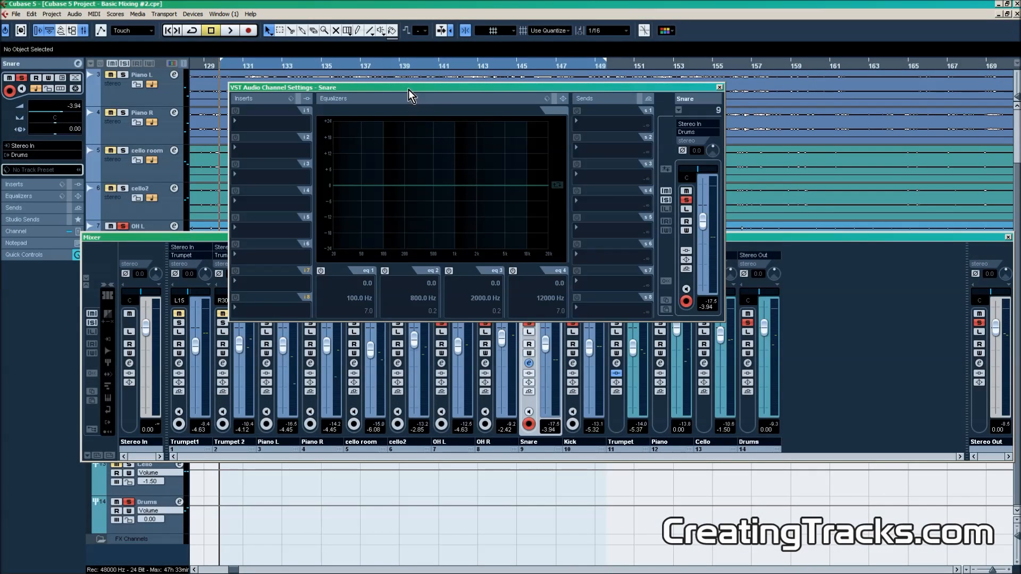
left_click_drag(409, 90, 388, 91)
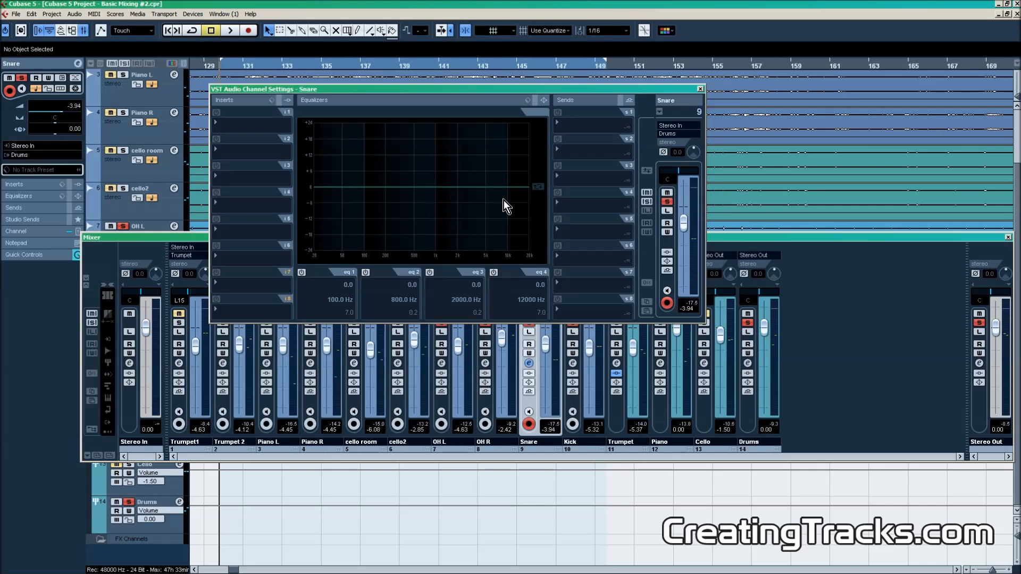
left_click(529, 104)
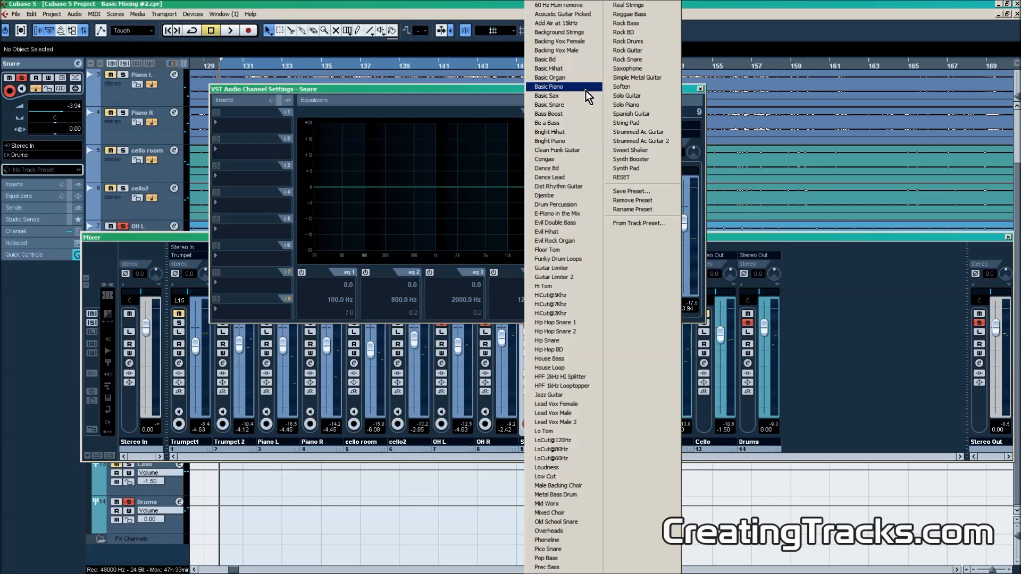
left_click(562, 107)
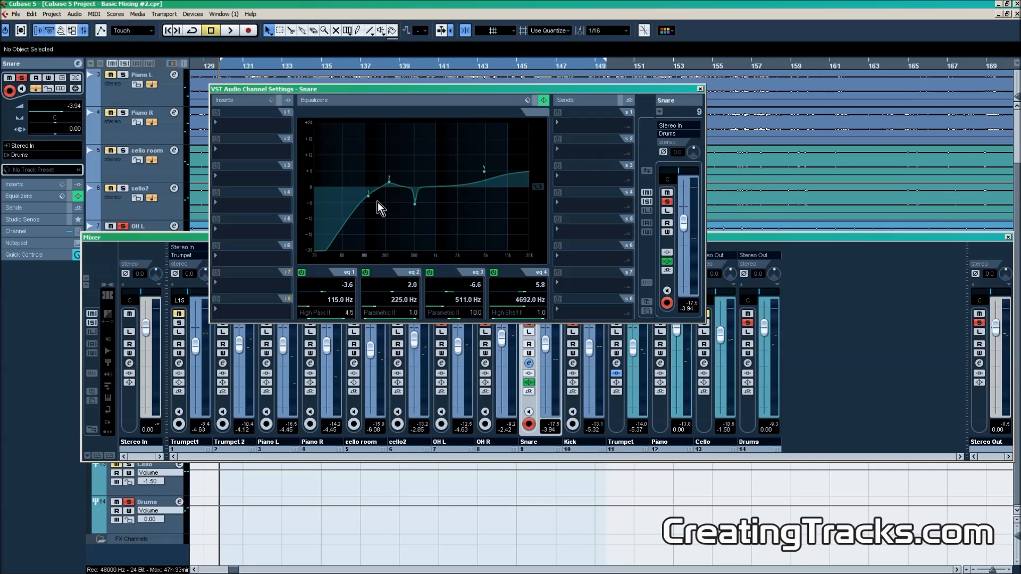
- Switch the solo from the Drums group to the Snare channel and play it with its channel EQ in view
left_click(749, 323)
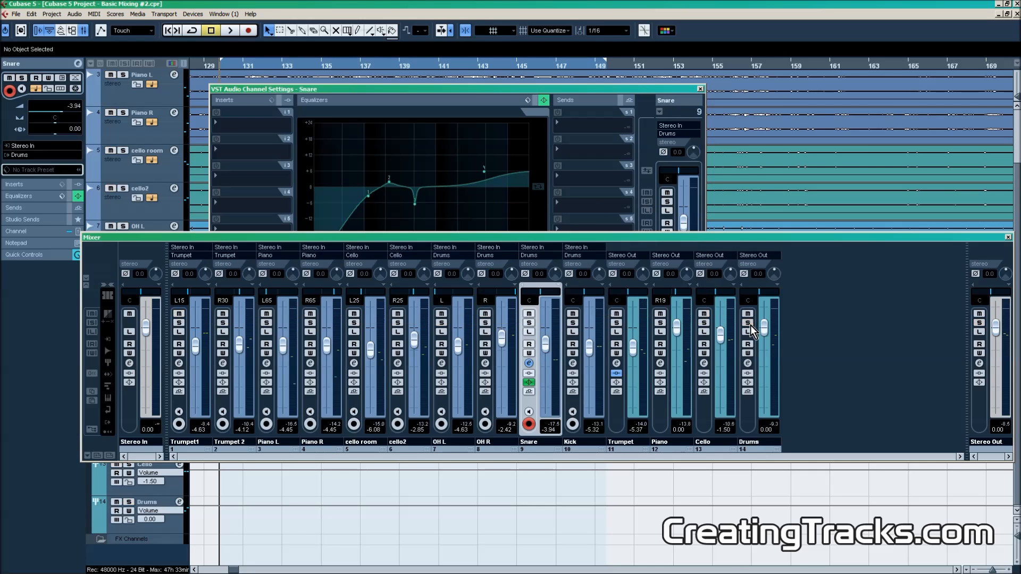
left_click(531, 323)
key("space")
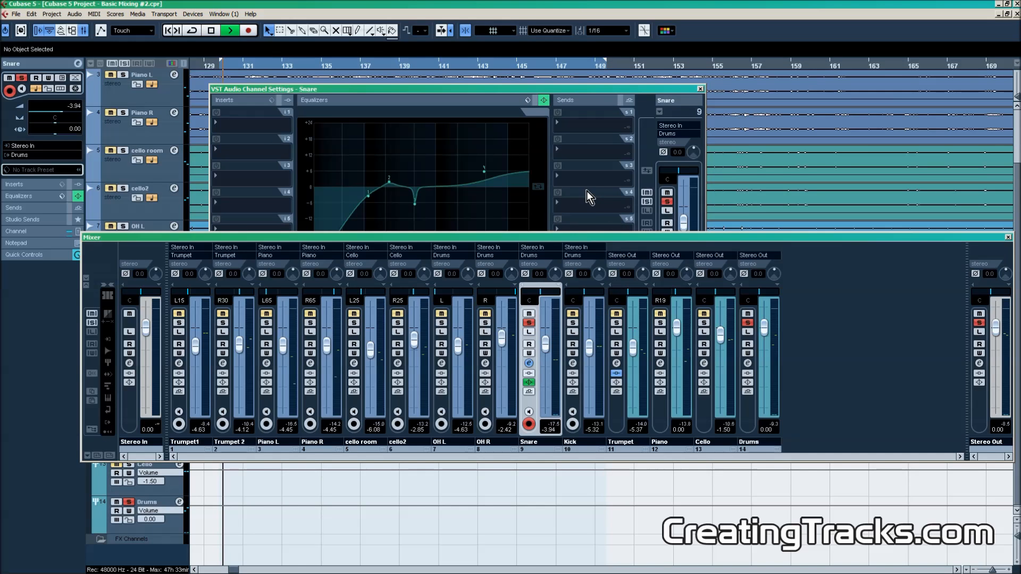
left_click(553, 88)
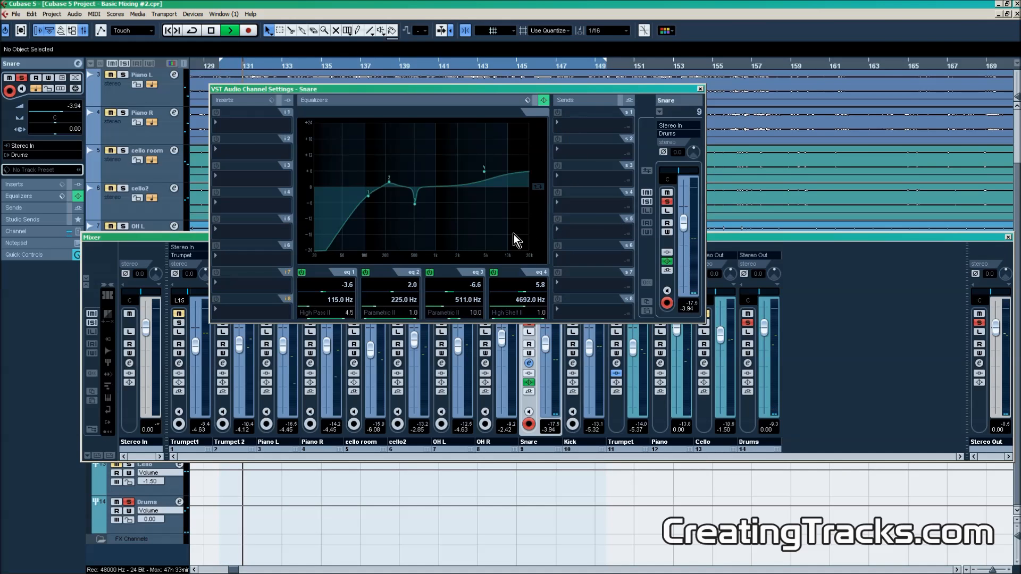